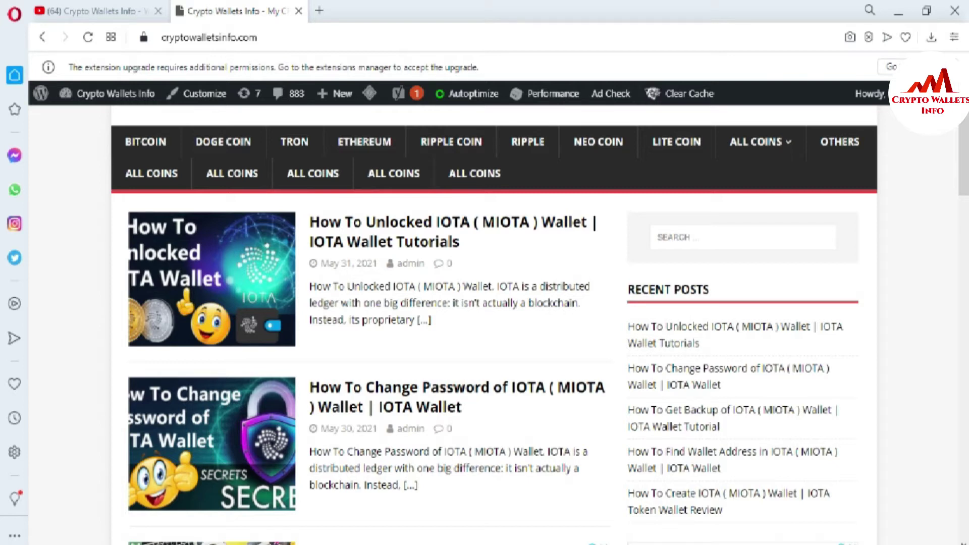
Bring Firefly to the front and unlock the IOTA WALLET profile with its PIN
mouse_move(574, 544)
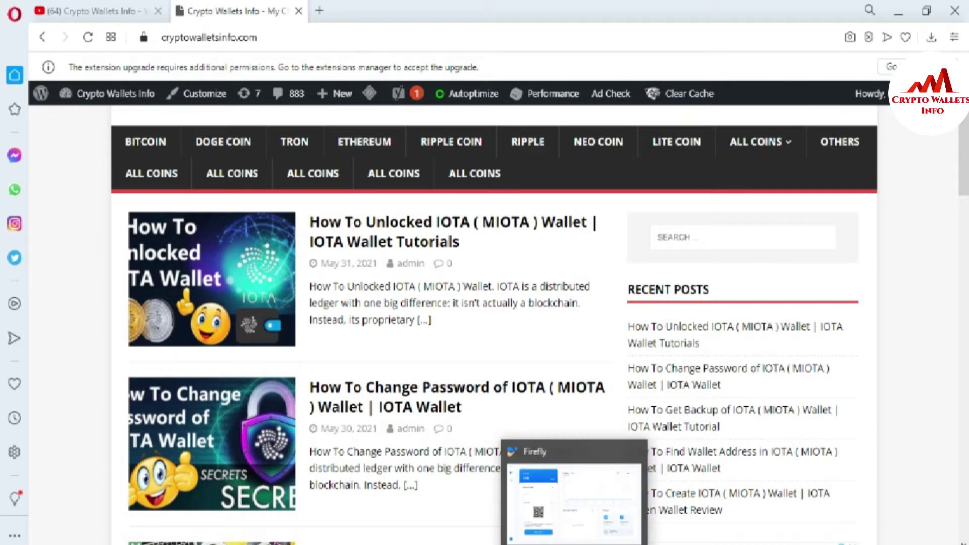
left_click(574, 505)
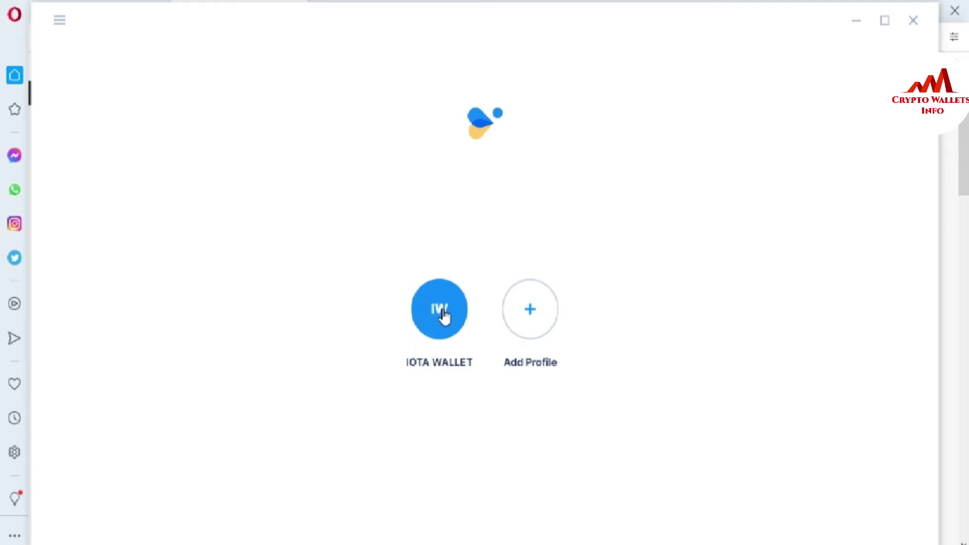
left_click(443, 314)
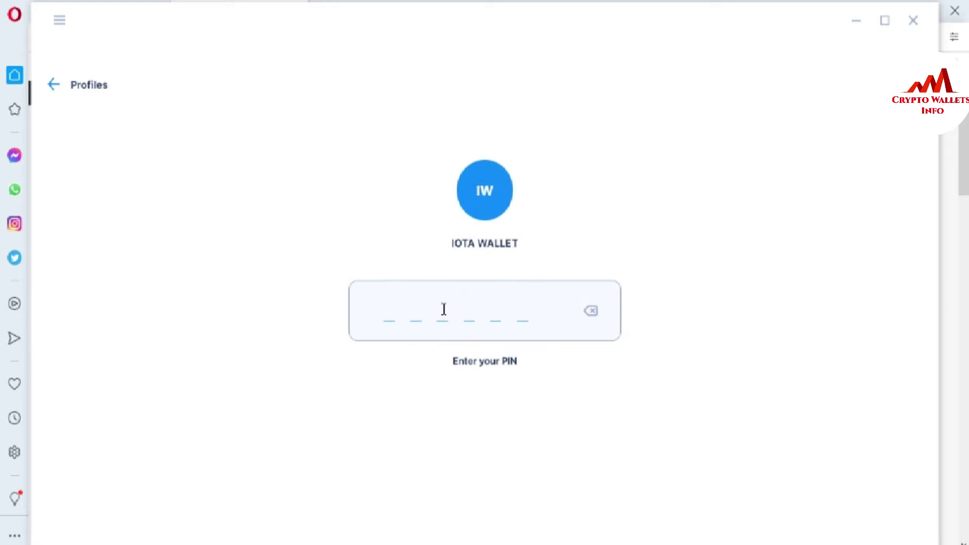
left_click(389, 303)
type("000000")
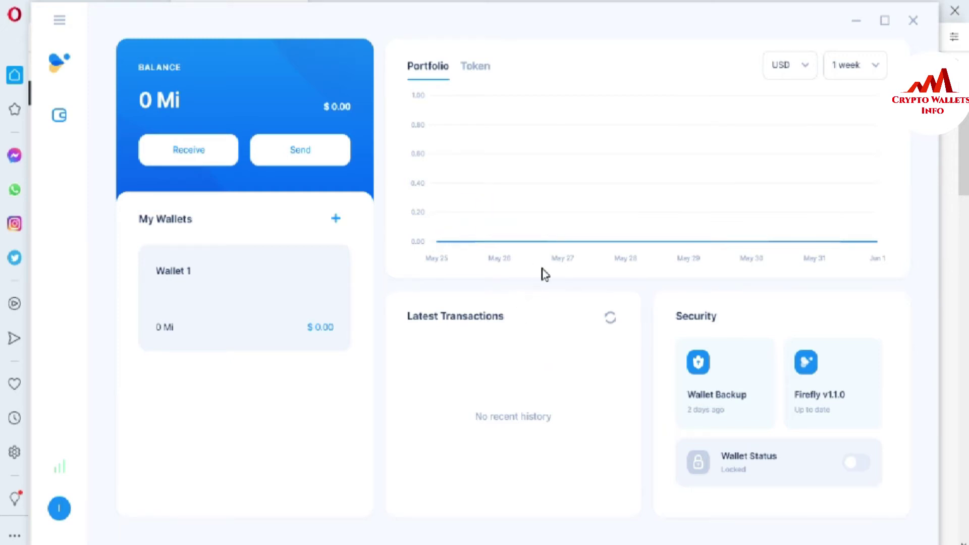
mouse_move(480, 161)
Display Wallet 1's receiving address and QR code on the Receive Funds panel
left_click(177, 156)
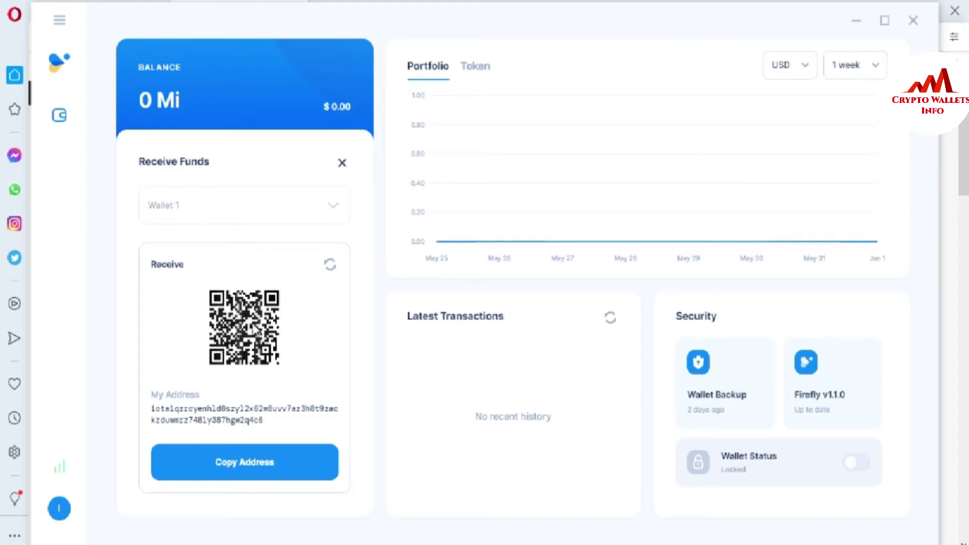
left_click(265, 417)
Copy Wallet 1's receiving address to the clipboard and bring Opera back in front
left_click(262, 419)
left_click(246, 465)
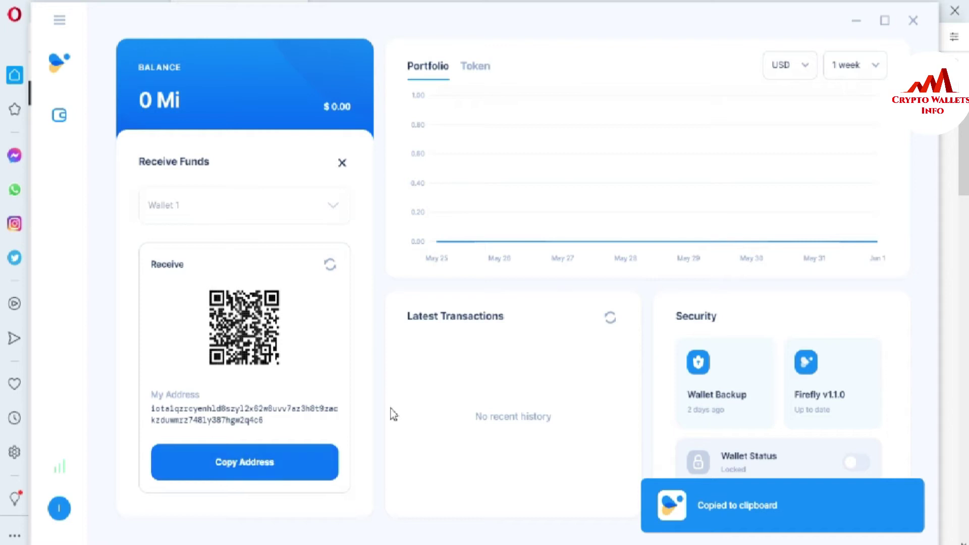
left_click(952, 264)
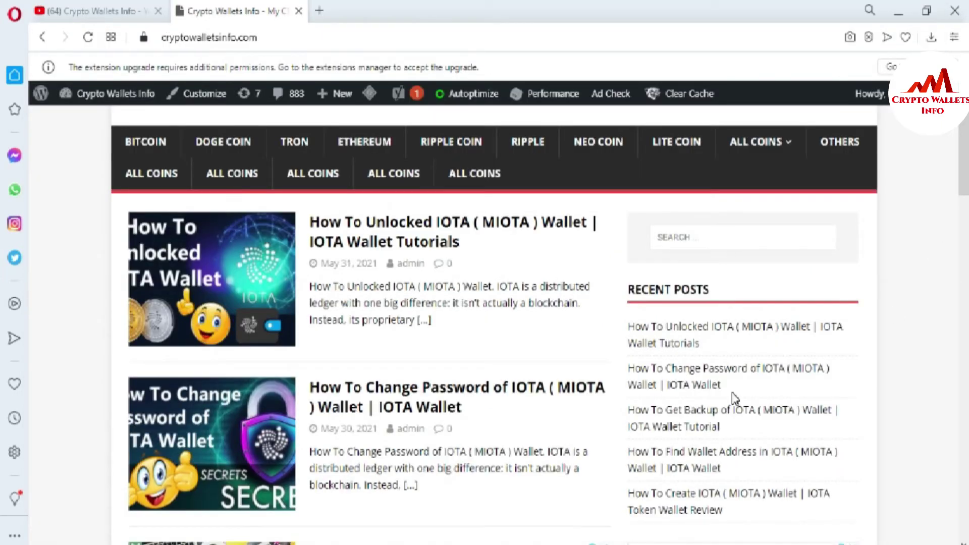
Switch to Comodo Dragon and enter the wallet password in TronLink's Welcome back prompt
mouse_move(524, 544)
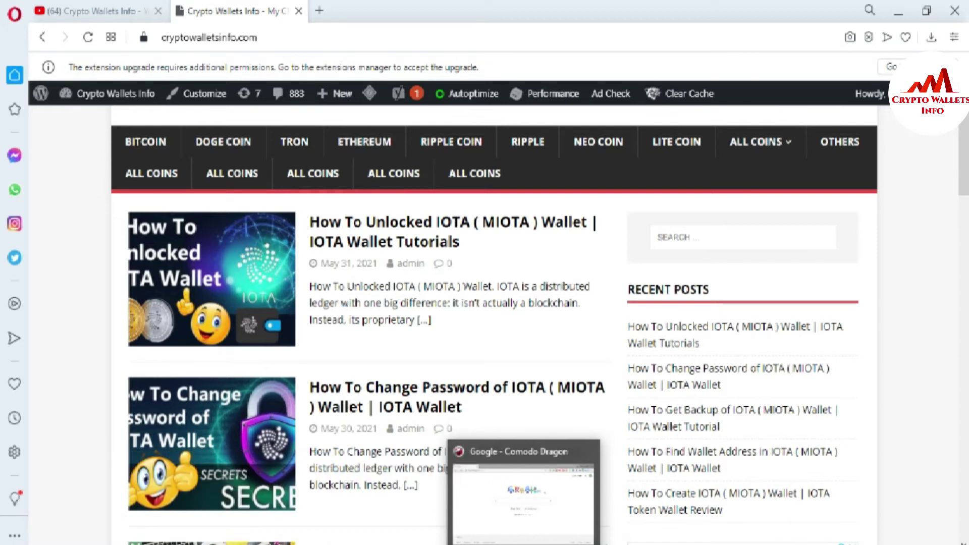
left_click(524, 495)
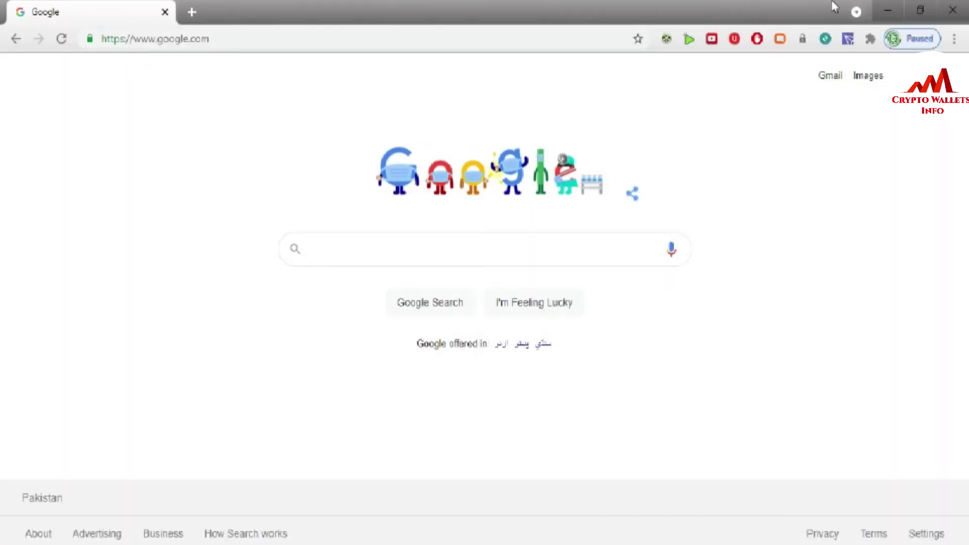
left_click(853, 41)
left_click(703, 251)
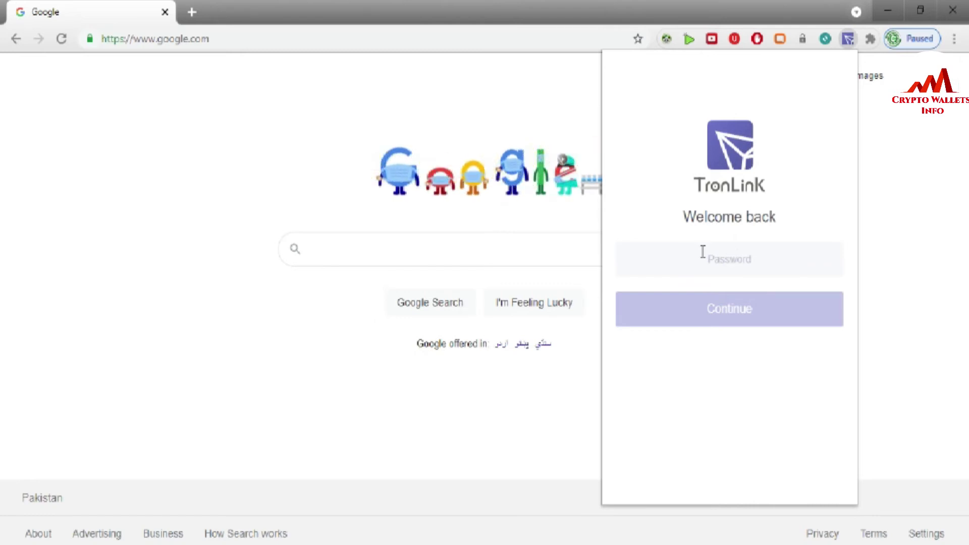
type("•••••••••")
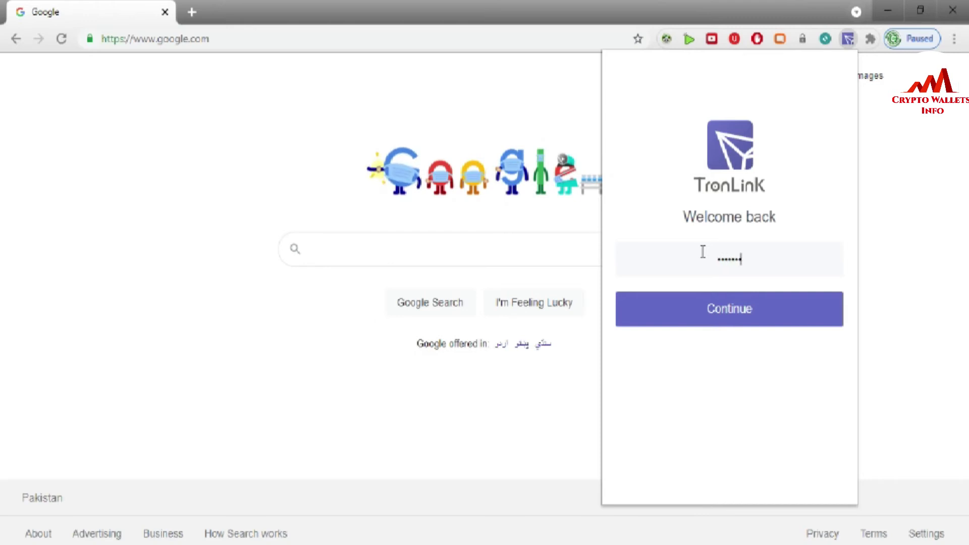
type("•••••")
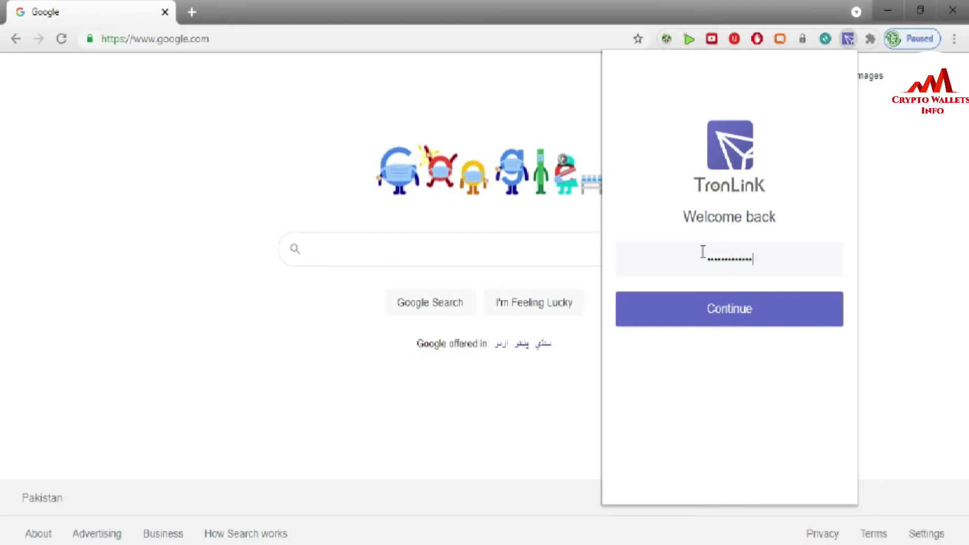
Unlock TronLink on TRON WALLET #2 and open the IOTA token's details
left_click(732, 308)
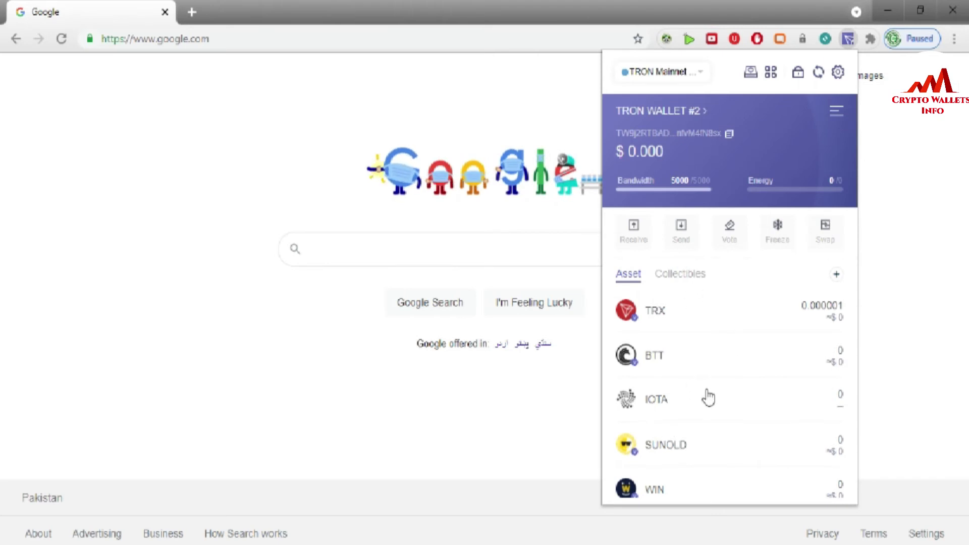
left_click(665, 404)
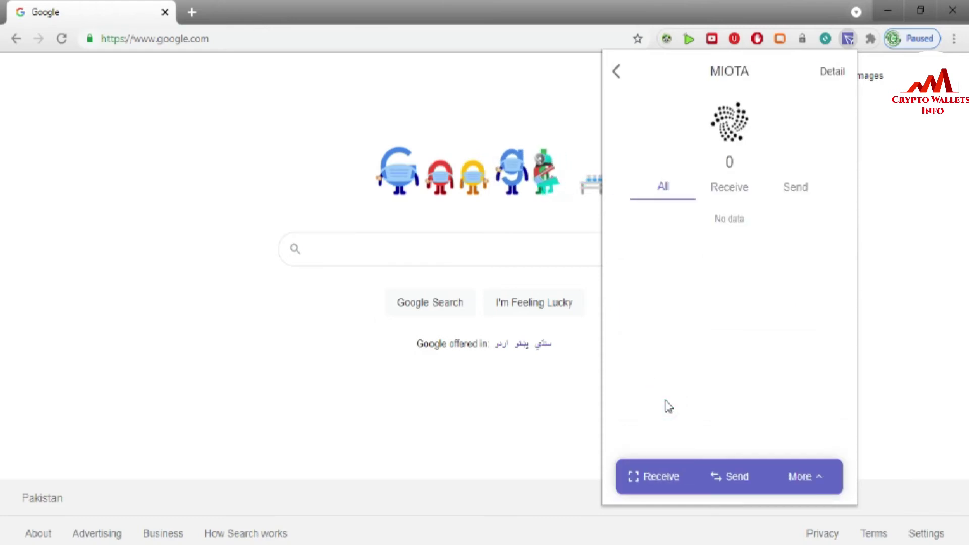
Filter MIOTA history to sent transfers and open the Send form with MIOTA preselected
left_click(726, 163)
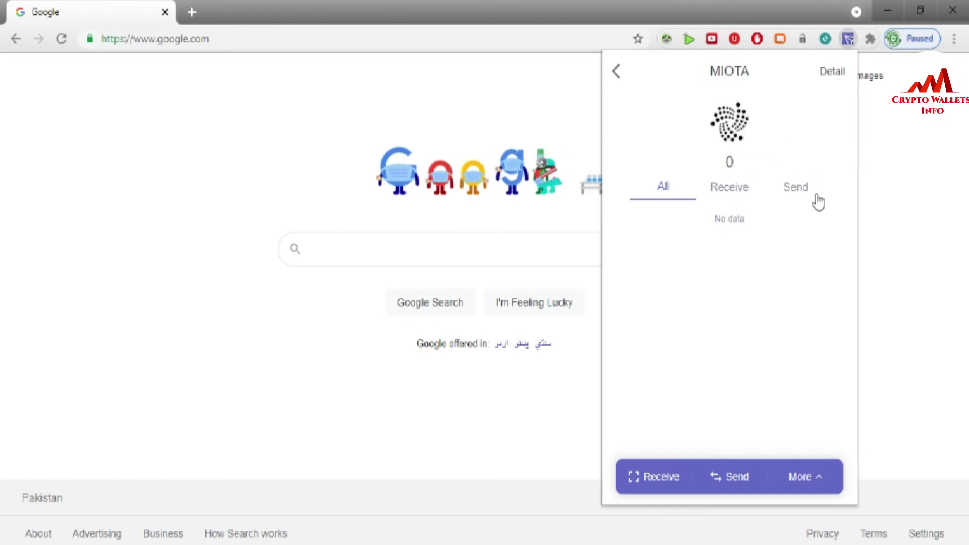
left_click(802, 190)
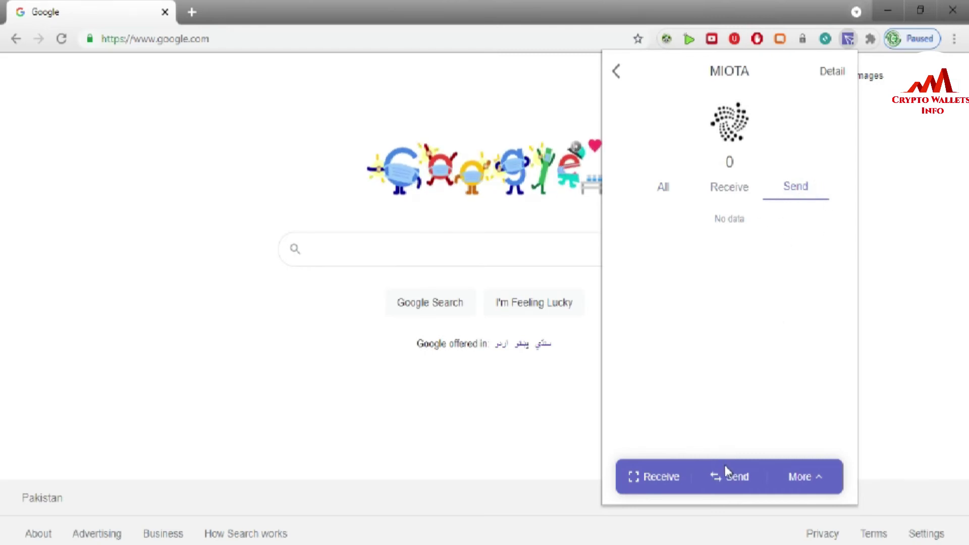
left_click(729, 478)
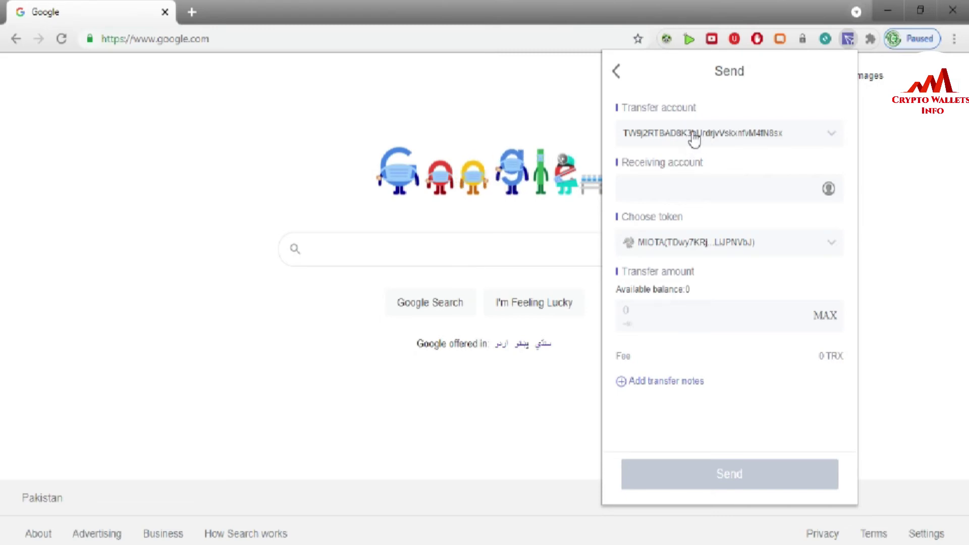
Keep MIOTA as the token and enter a transfer amount of 10
left_click(669, 190)
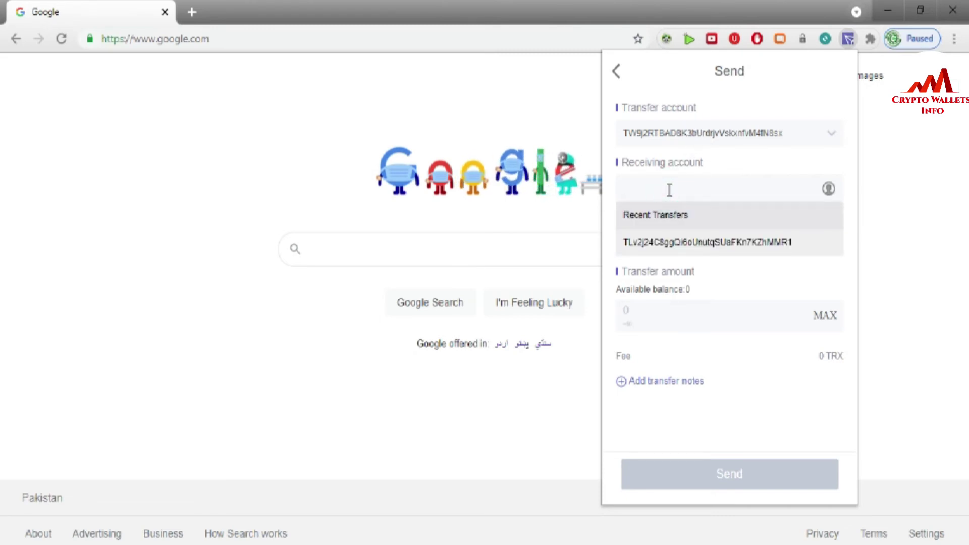
left_click(609, 212)
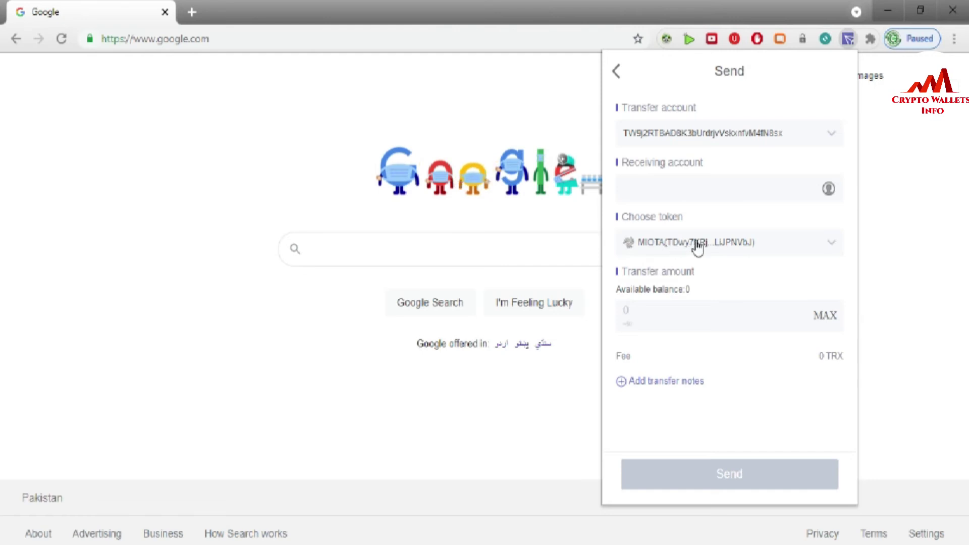
left_click(835, 244)
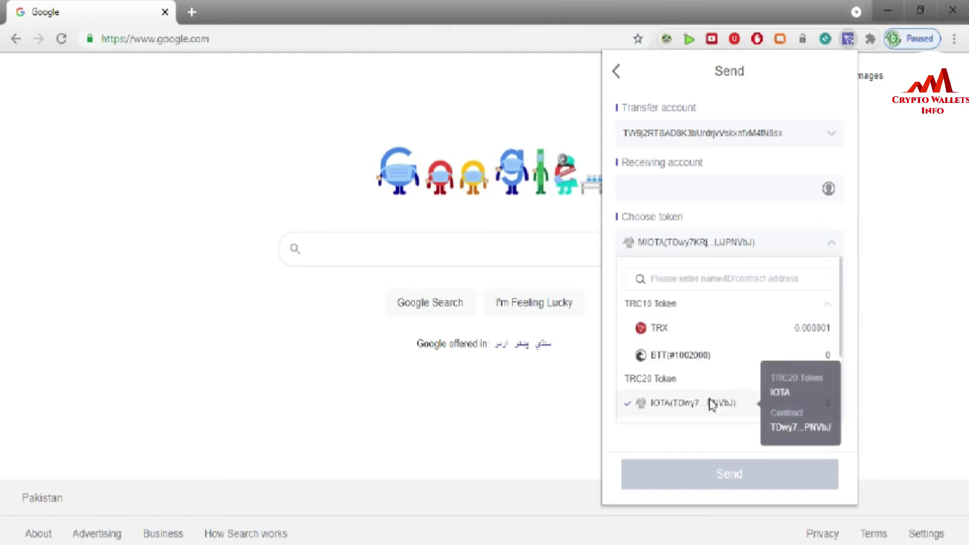
left_click(611, 240)
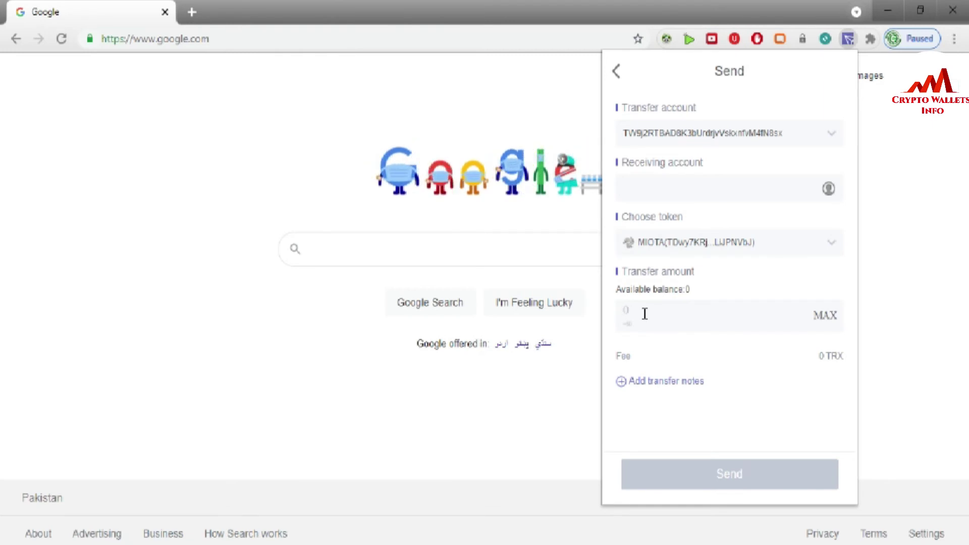
type("1")
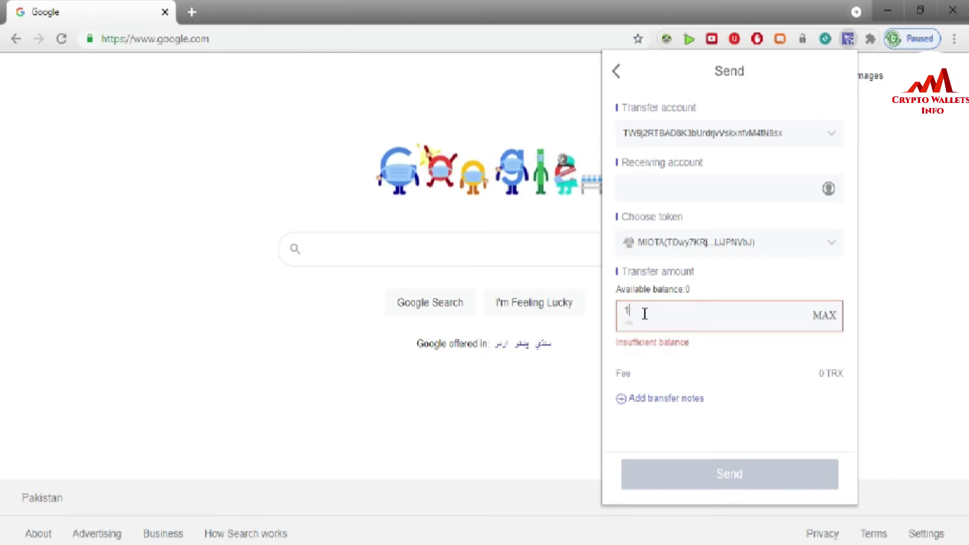
type("0")
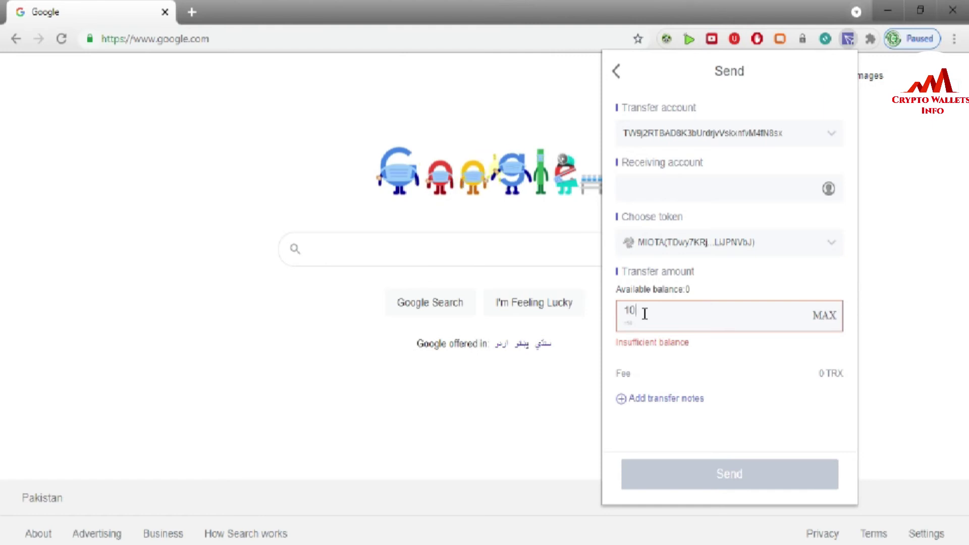
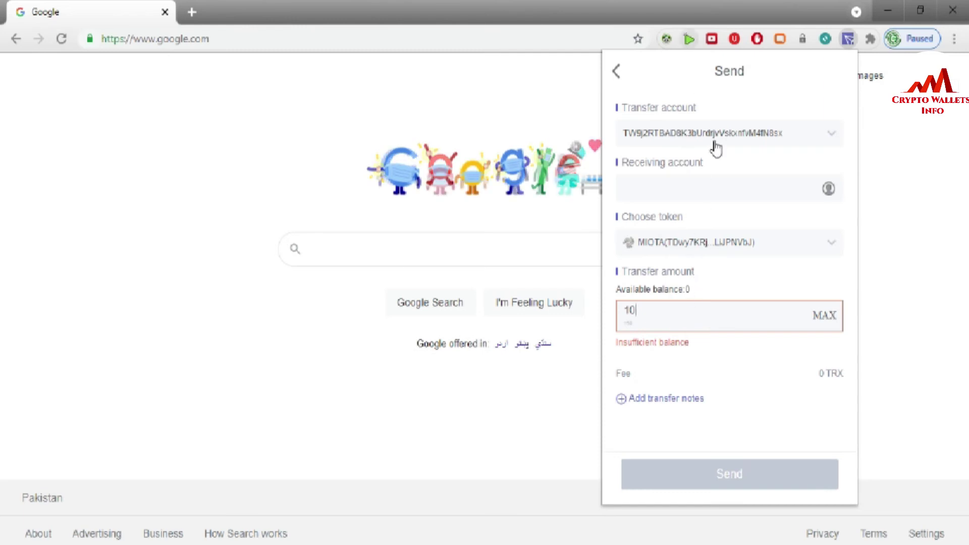
Show the recently used receiving addresses in the Receiving account field
left_click(644, 195)
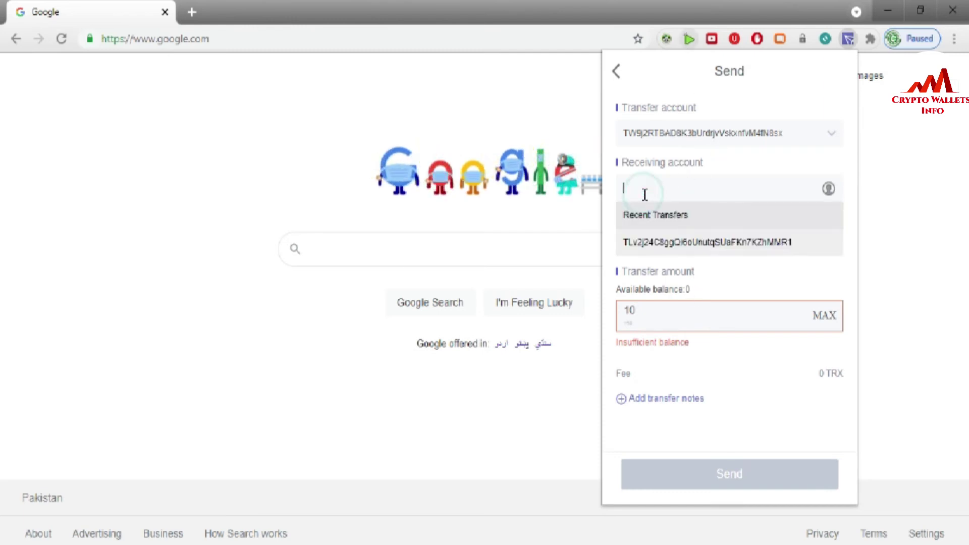
Dismiss the recent-address suggestions and minimize the Firefly wallet window
left_click(611, 194)
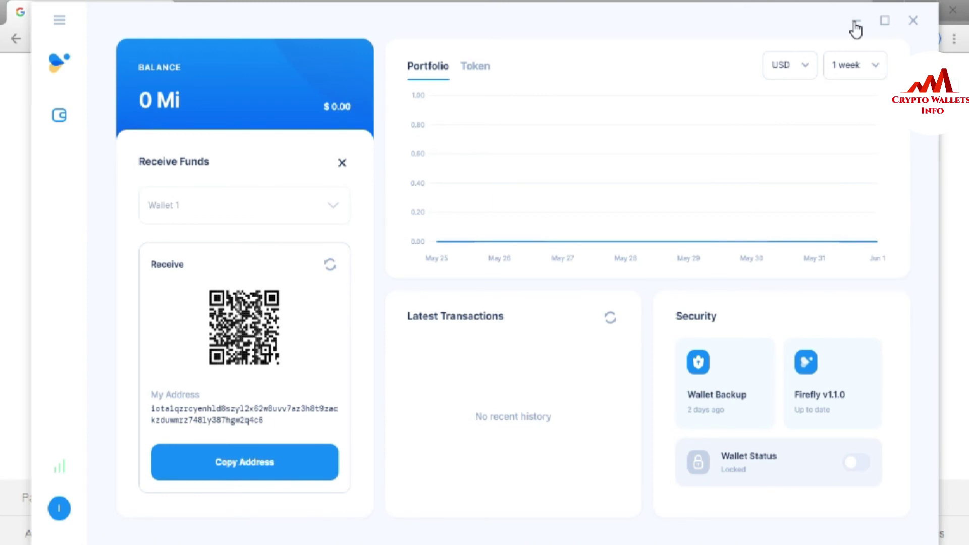
left_click(856, 25)
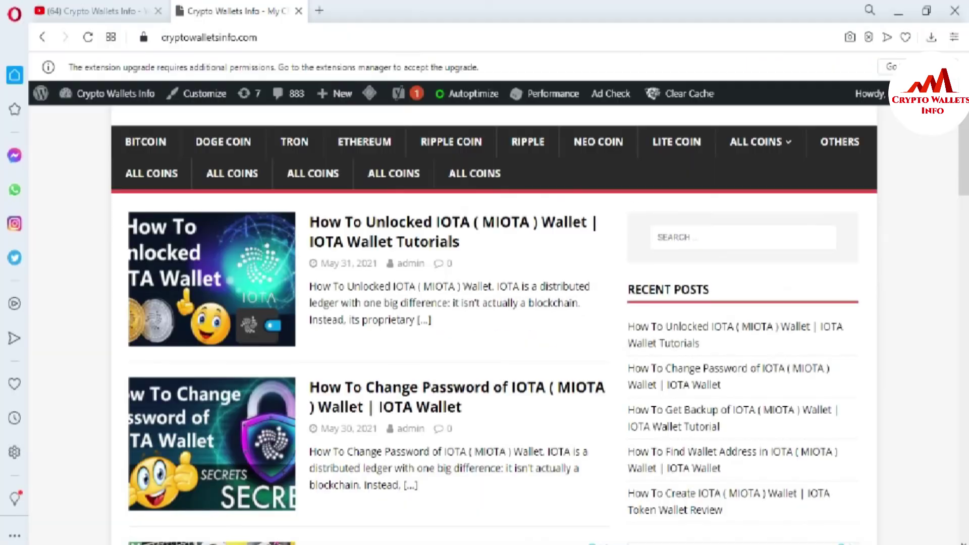
Check the Crypto Wallets Info YouTube tab, return to the blog, and open its LITE COIN category
left_click(80, 7)
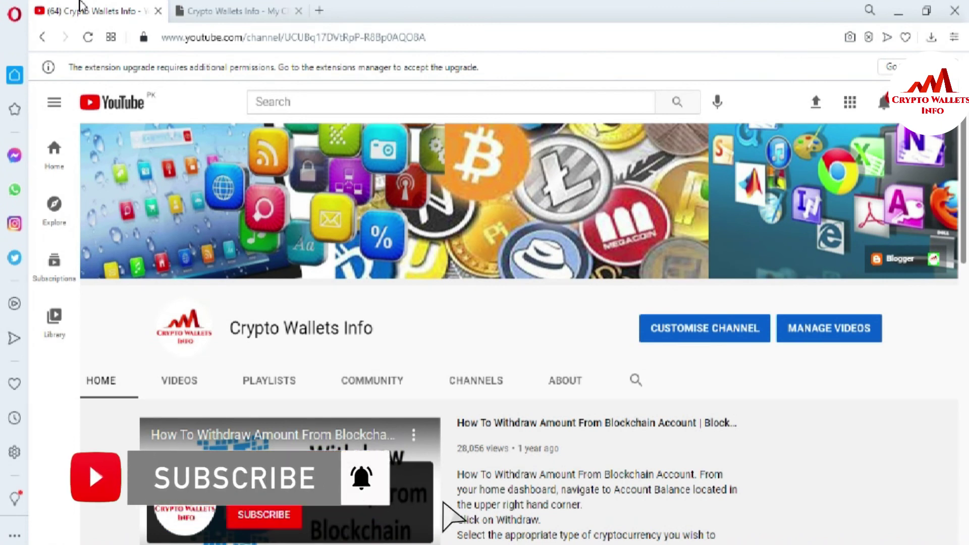
left_click(244, 6)
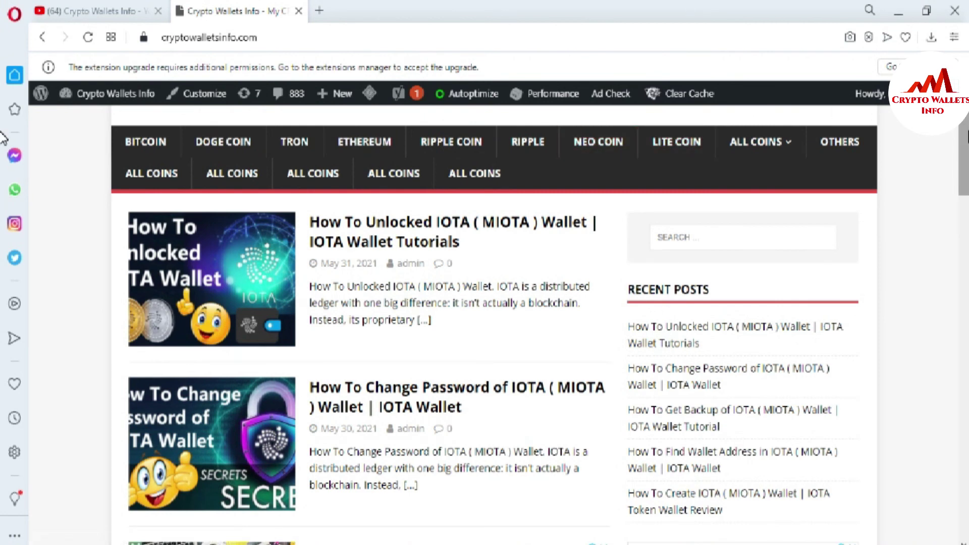
scroll(3, 144, "down", 1)
mouse_move(794, 119)
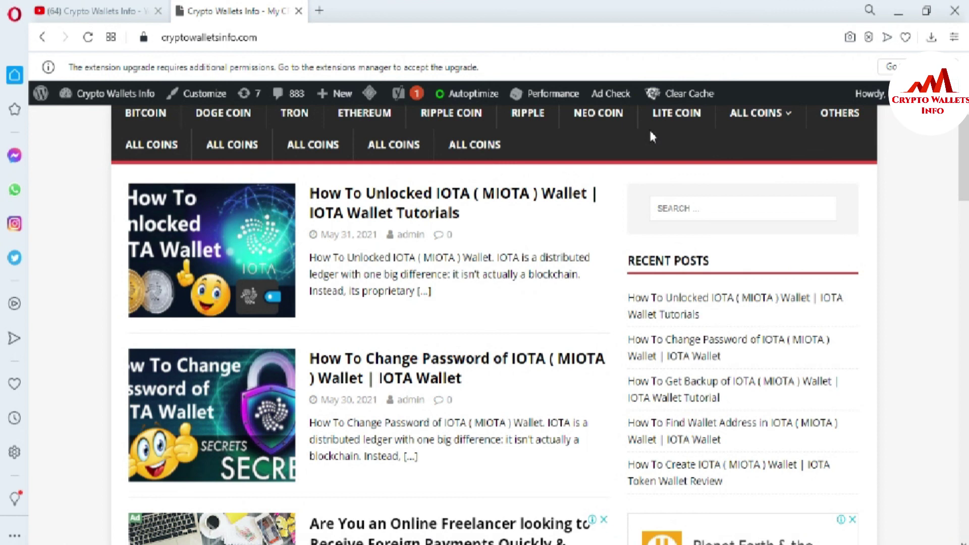
left_click(670, 120)
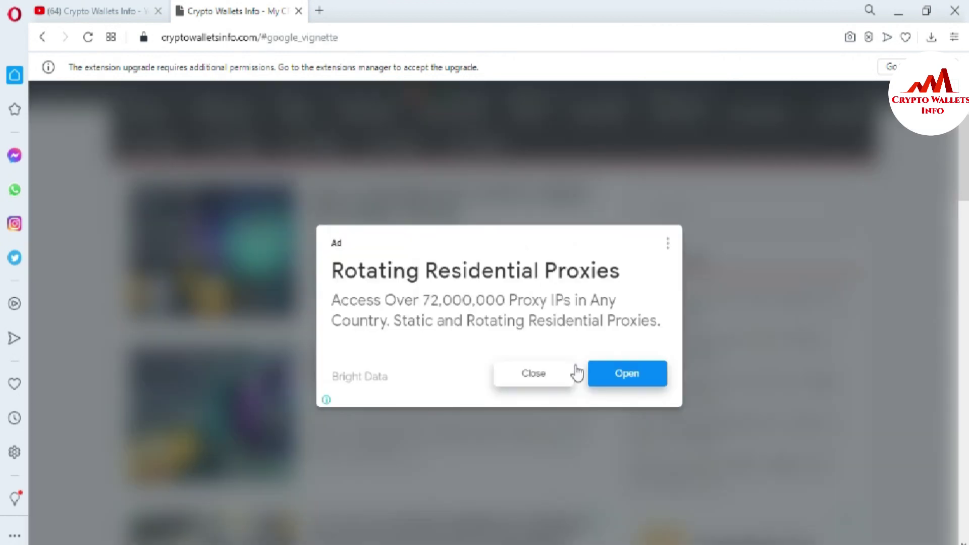
Close the full-page ad and browse the Litecoin wallet posts on the LITE COIN page
left_click(535, 384)
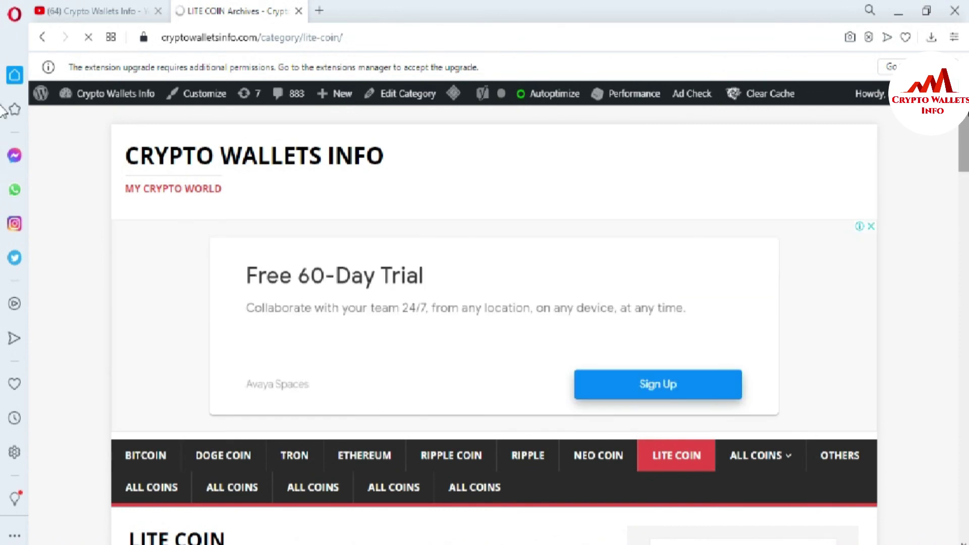
scroll(2, 154, "down", 9)
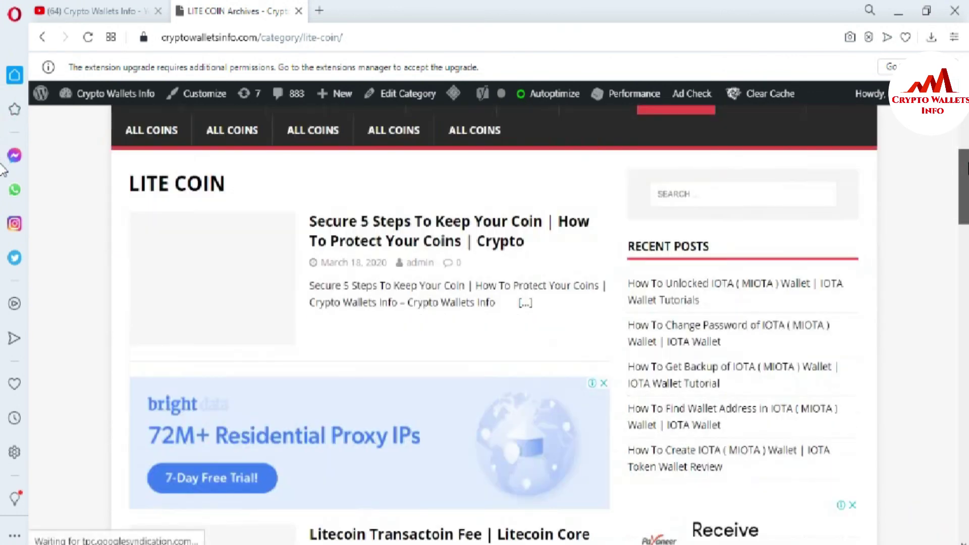
scroll(2, 205, "up", 4)
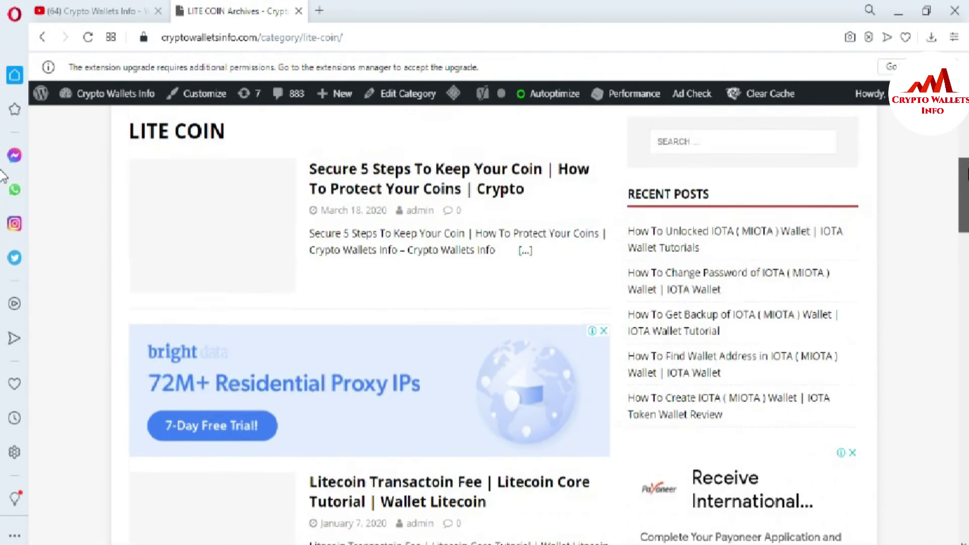
scroll(2, 174, "down", 5)
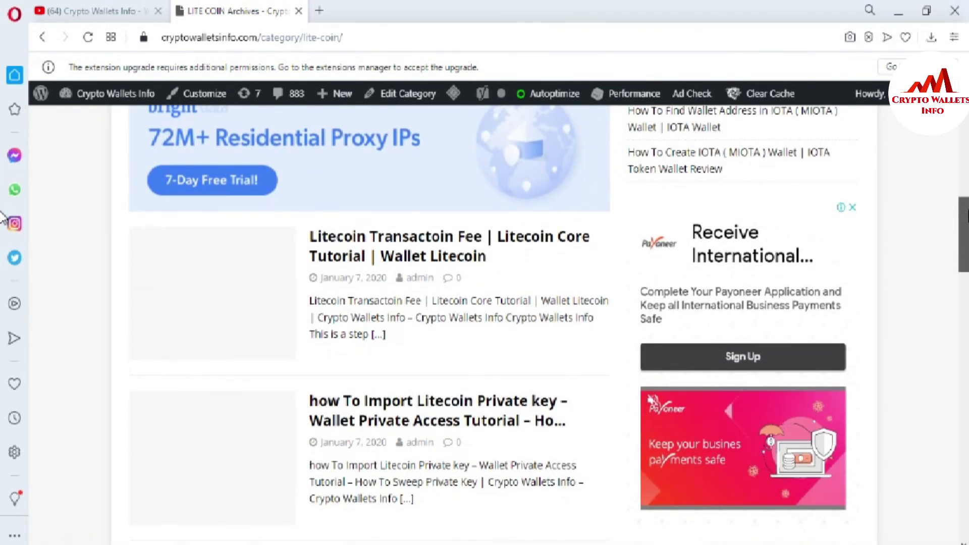
scroll(3, 217, "down", 4)
scroll(3, 250, "down", 5)
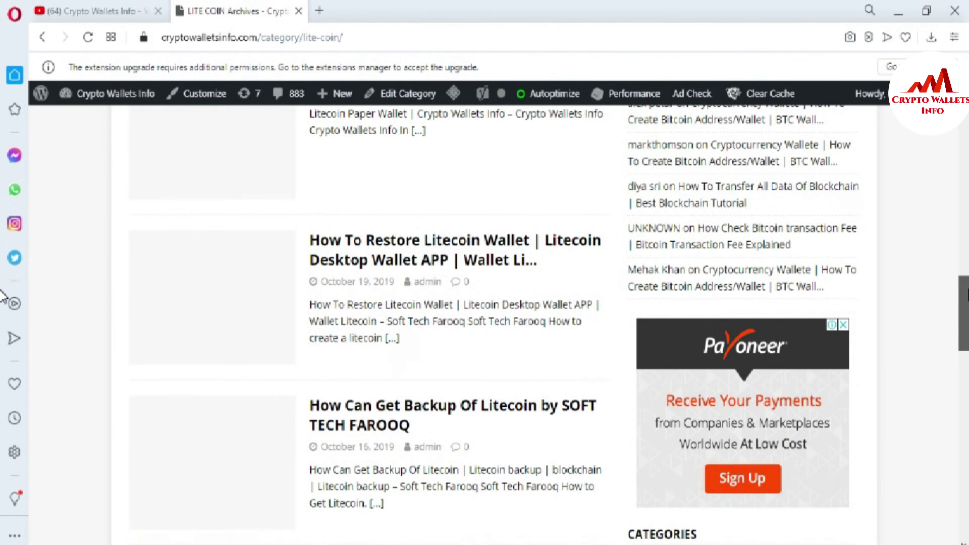
scroll(3, 298, "down", 2)
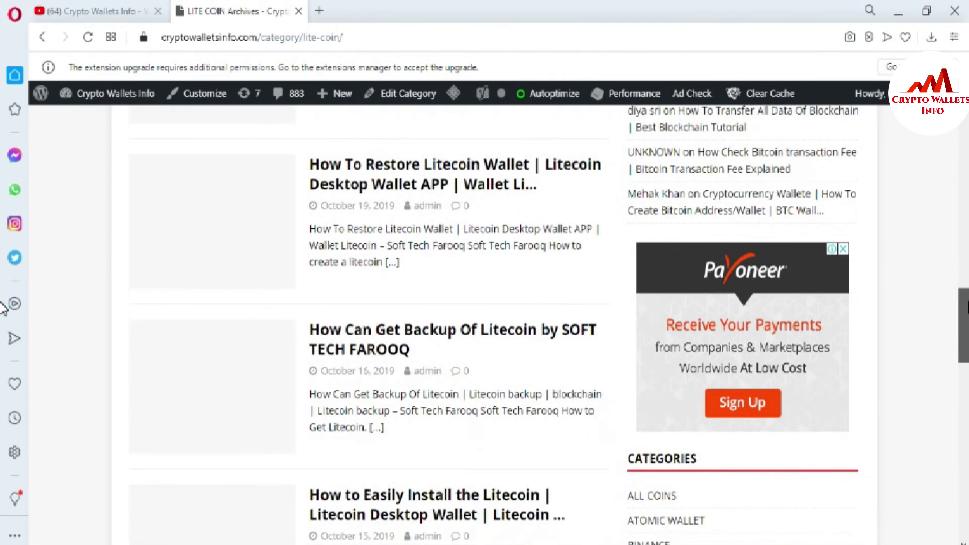
scroll(3, 308, "down", 5)
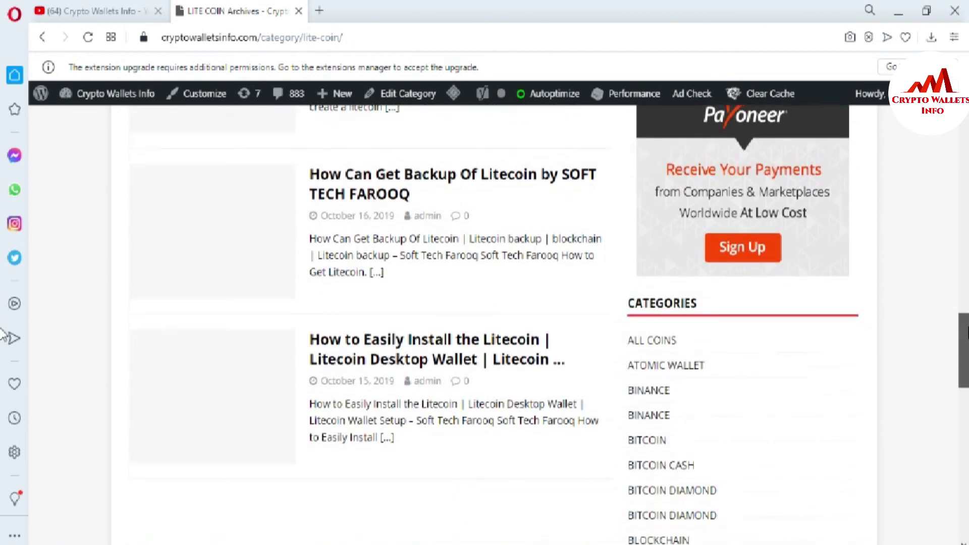
scroll(2, 346, "down", 12)
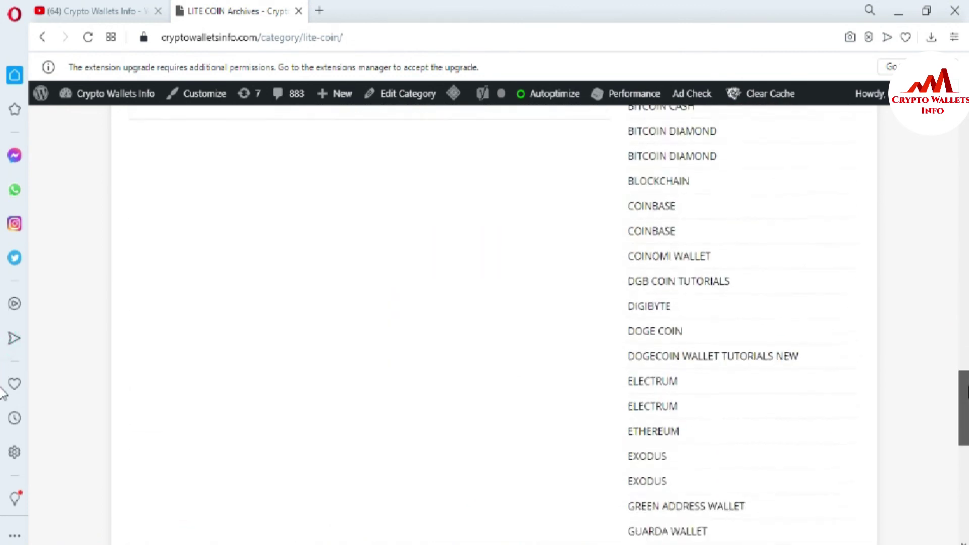
scroll(2, 354, "up", 10)
scroll(2, 349, "up", 12)
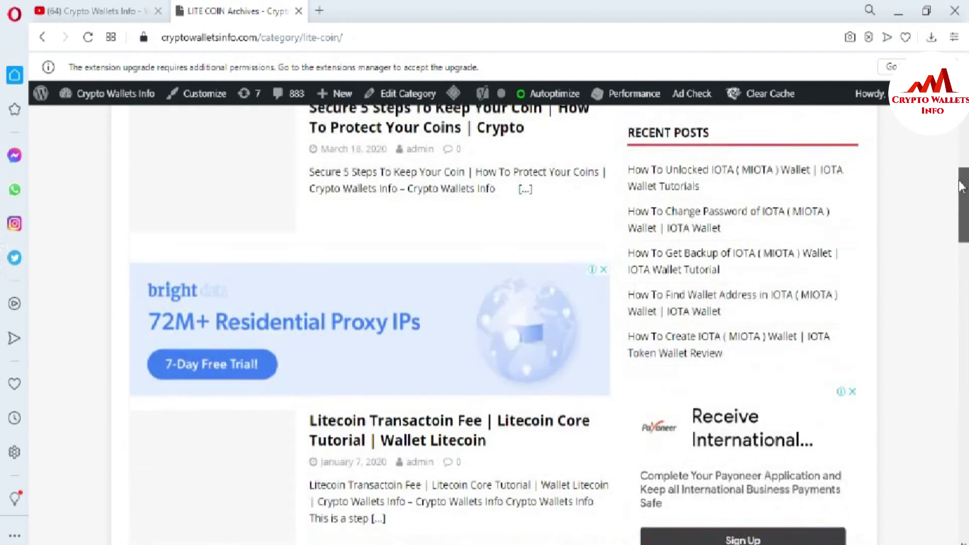
scroll(2, 227, "down", 3)
scroll(3, 176, "up", 6)
scroll(3, 152, "up", 1)
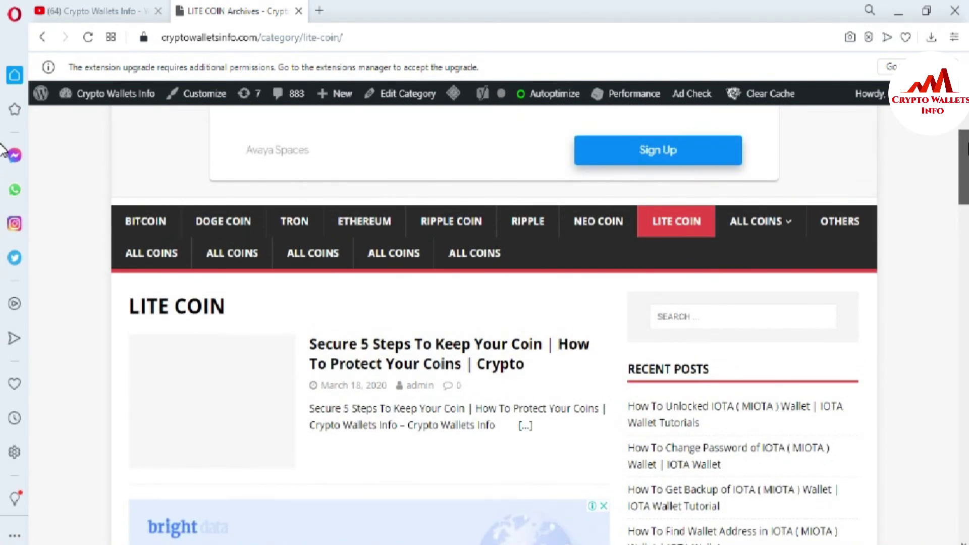
scroll(2, 150, "up", 4)
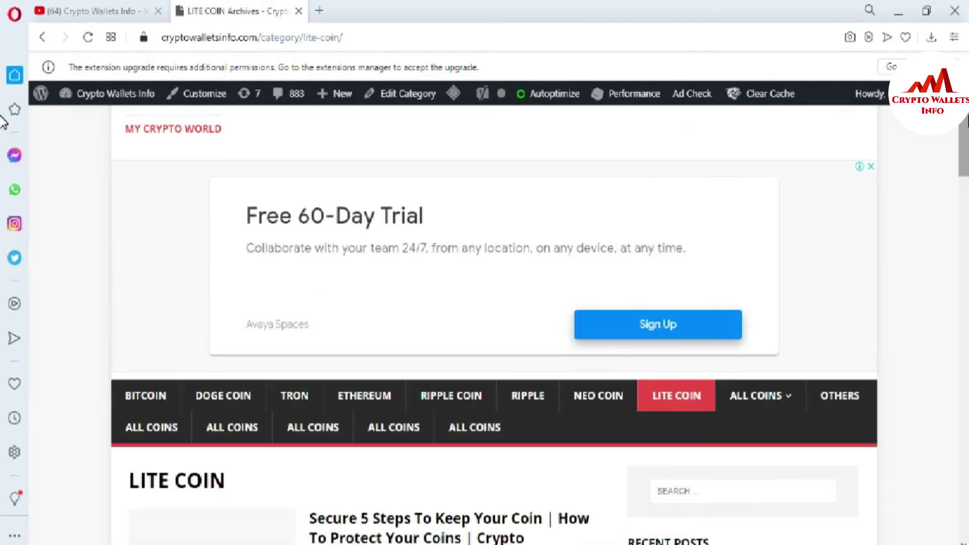